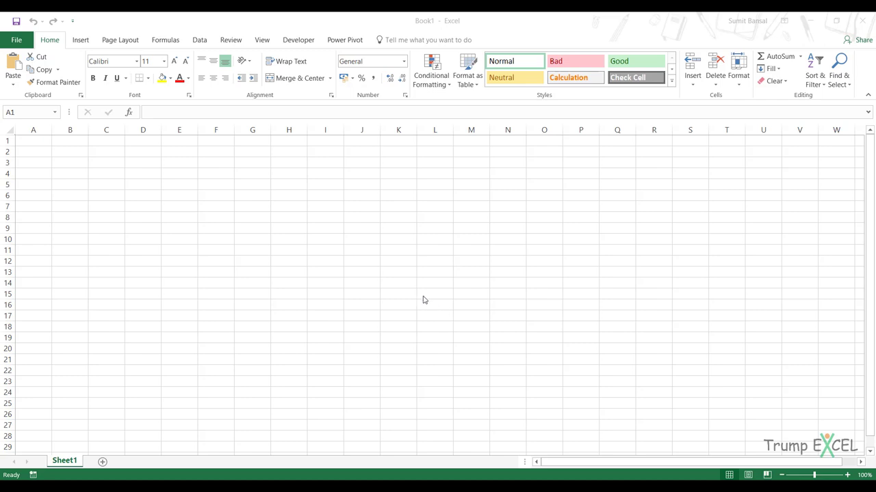
Step: Import Sales Data June.csv from the Importing Data from CSV folder on the Desktop as a text/CSV source
click(203, 44)
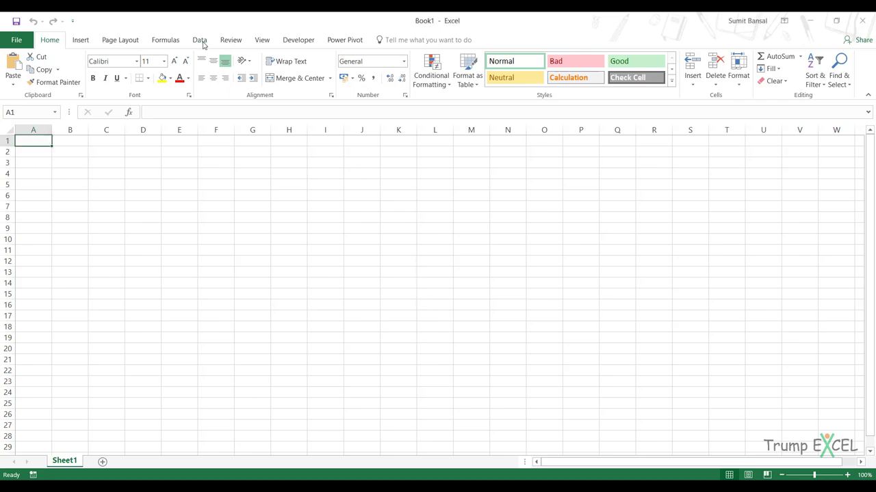
click(197, 43)
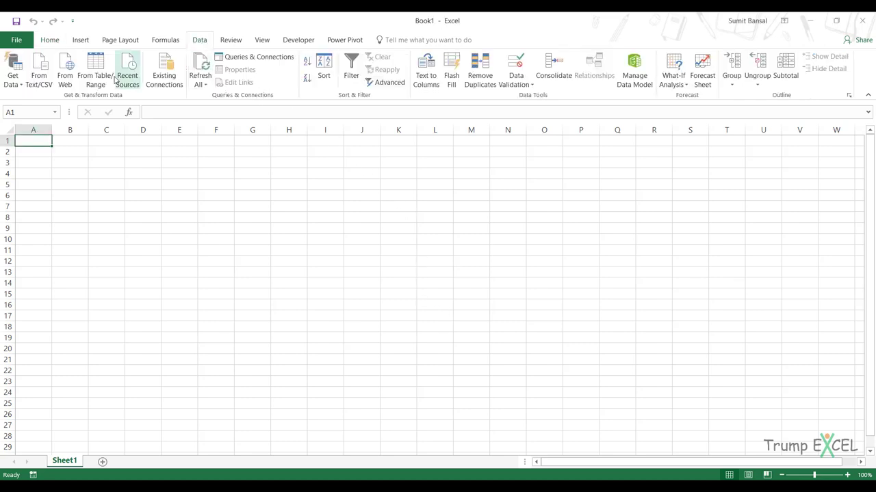
click(39, 72)
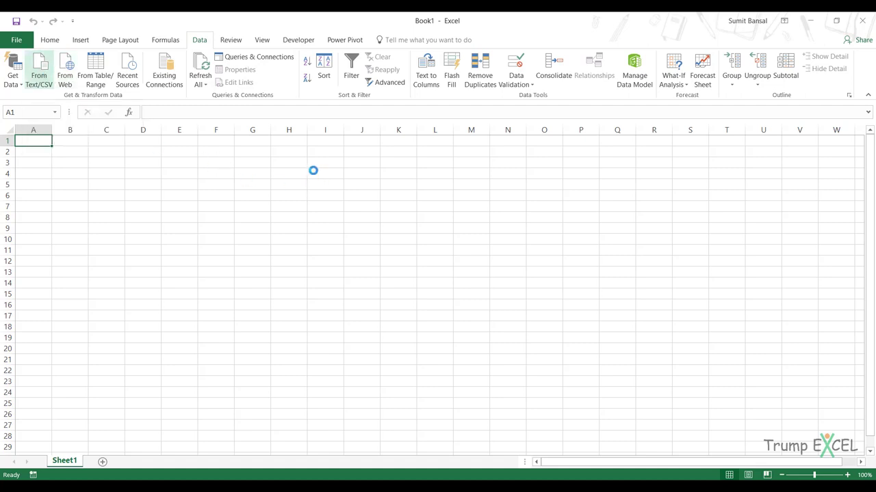
drag(341, 82, 258, 81)
click(253, 93)
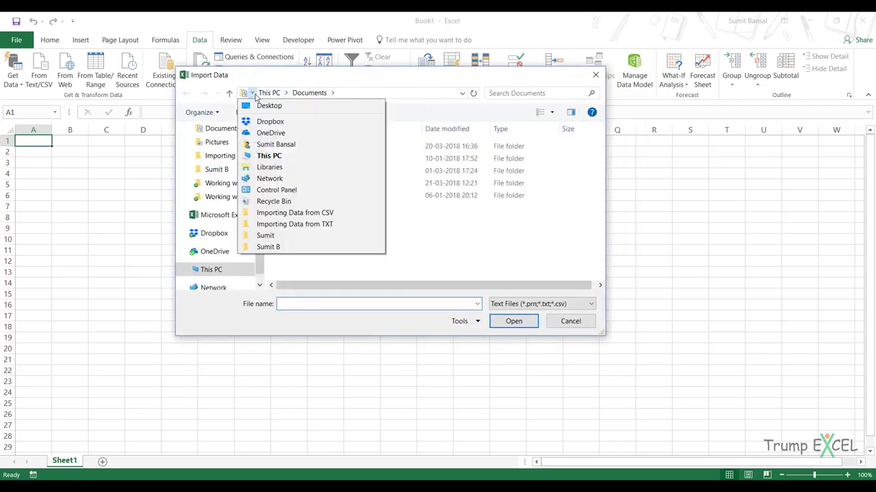
click(257, 104)
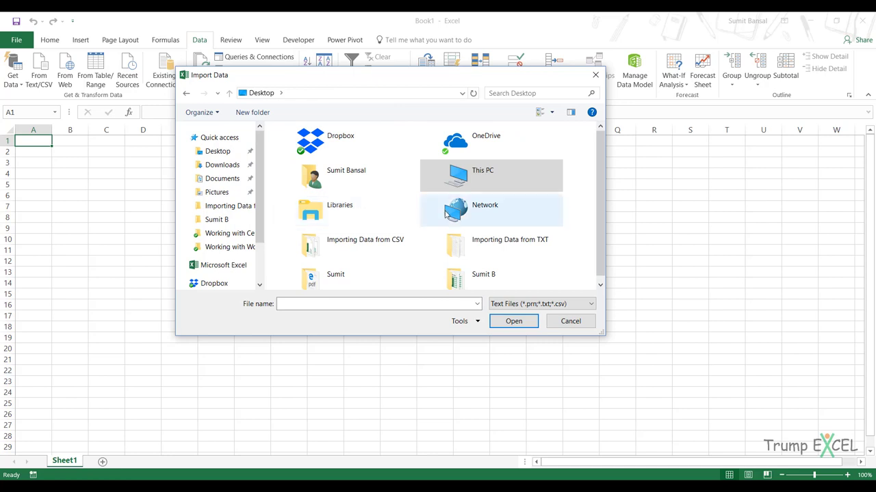
double_click(348, 246)
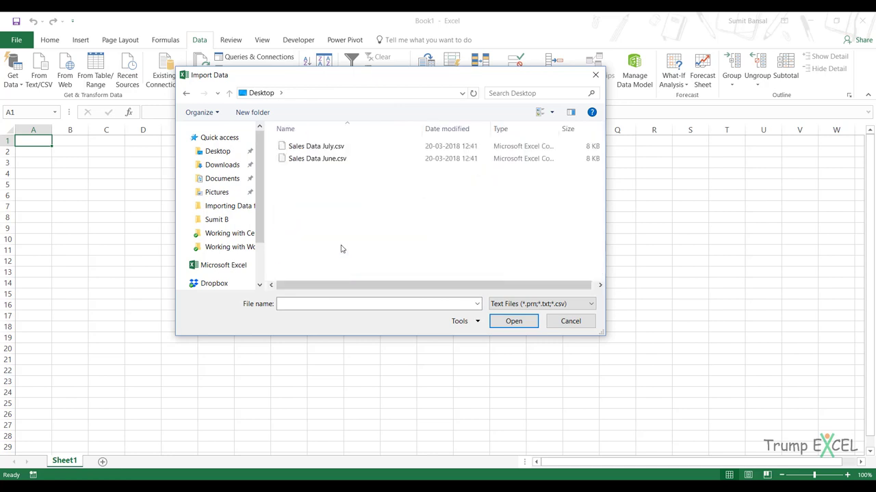
click(318, 161)
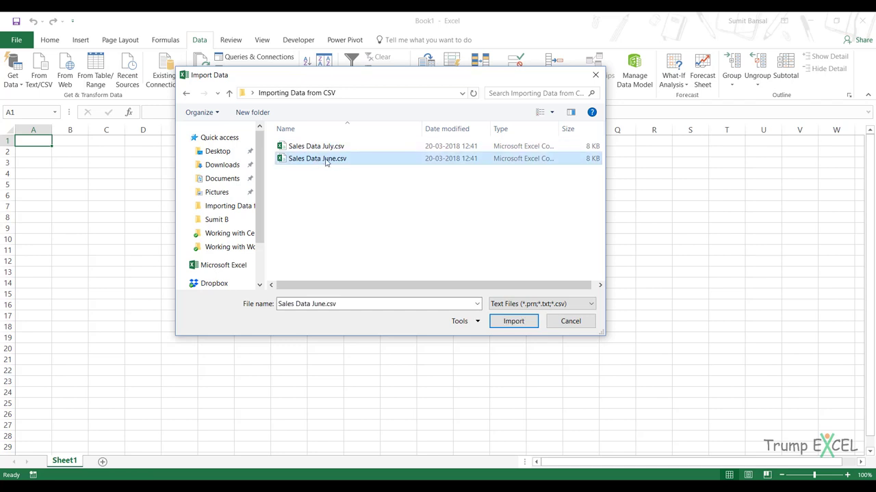
click(513, 321)
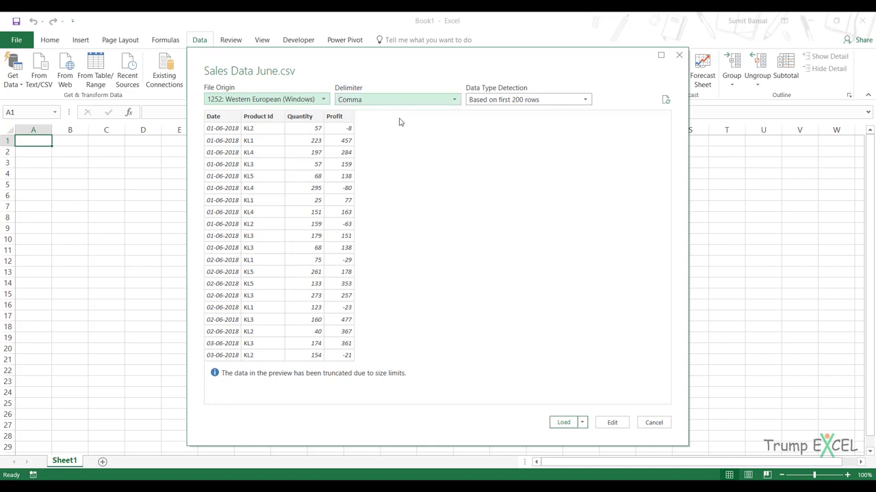
Step: Keep data type detection based on the first 200 rows and open the June data in the Query Editor
click(516, 102)
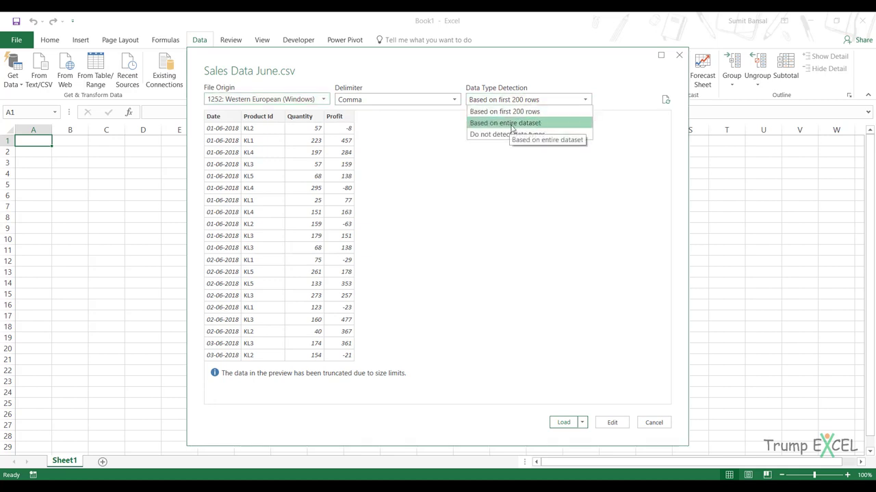
click(434, 133)
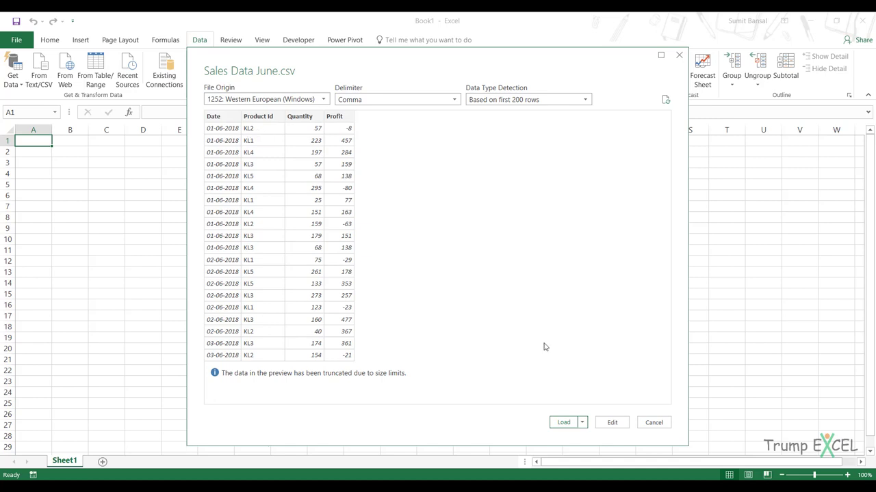
click(612, 424)
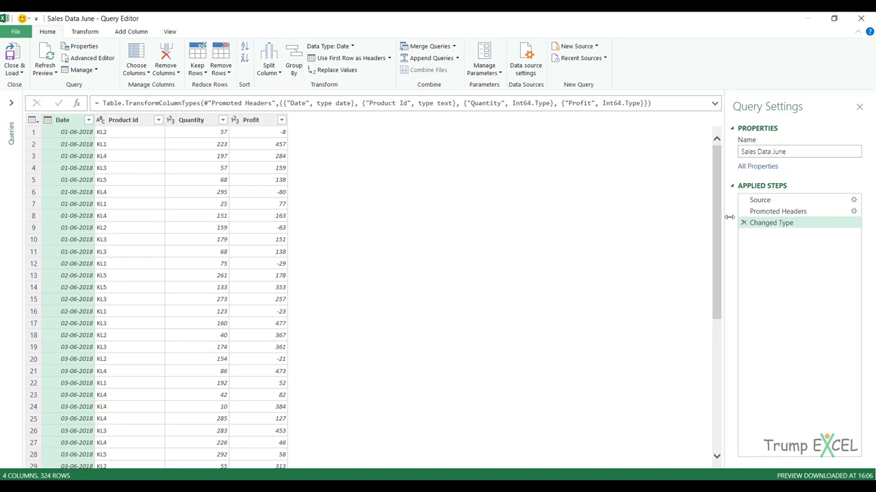
Step: Review the table at the Source, Promoted Headers and Changed Type steps of the query
click(767, 201)
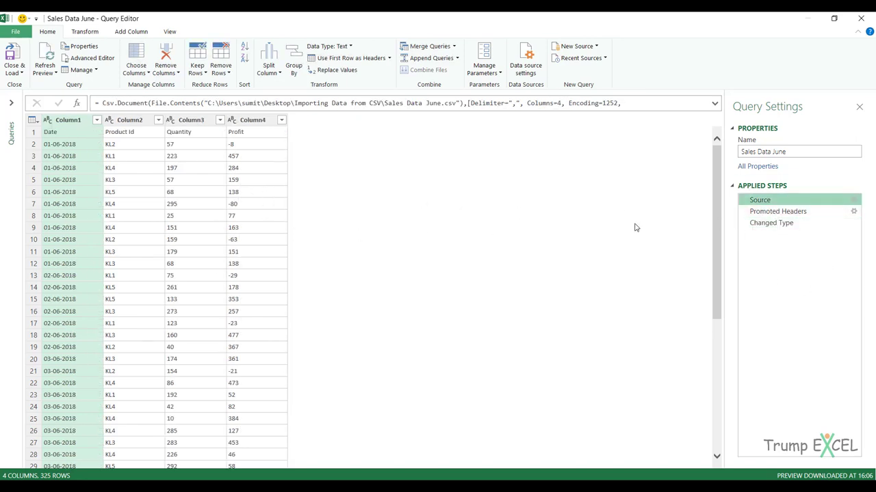
click(767, 213)
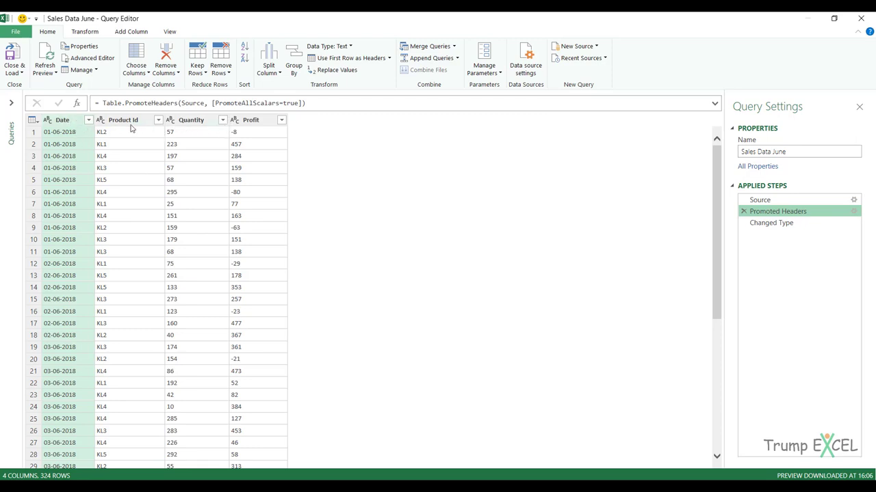
click(764, 226)
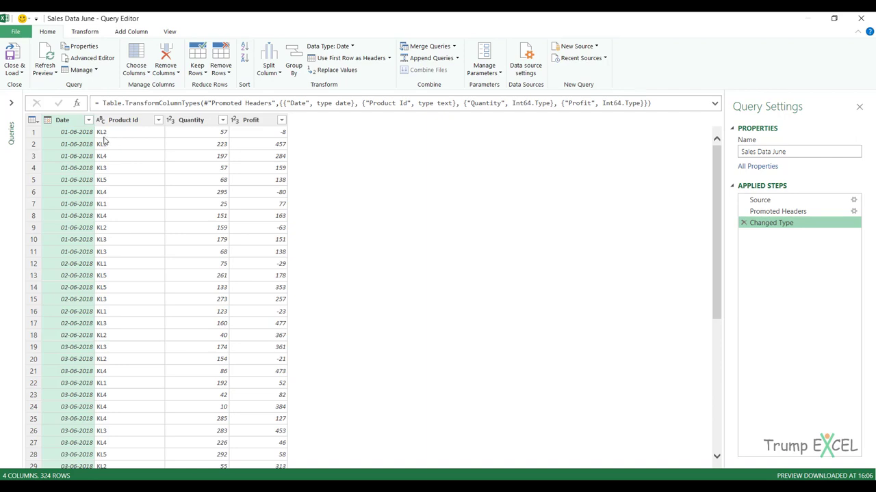
Step: Split the Product Id column by number of characters, using 2 characters repeatedly
right_click(120, 125)
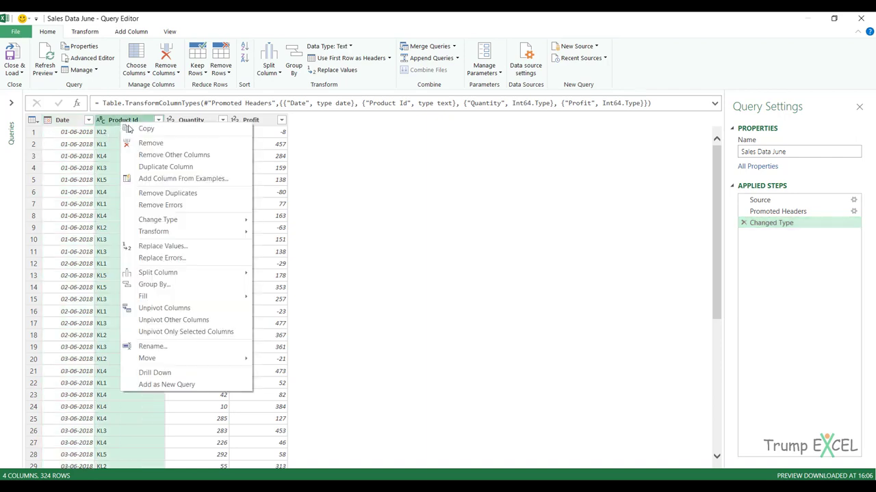
mouse_move(216, 233)
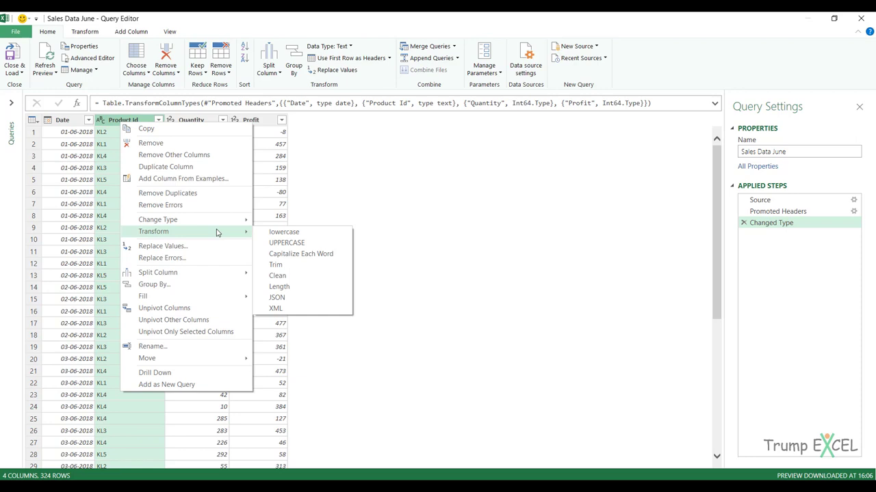
mouse_move(213, 274)
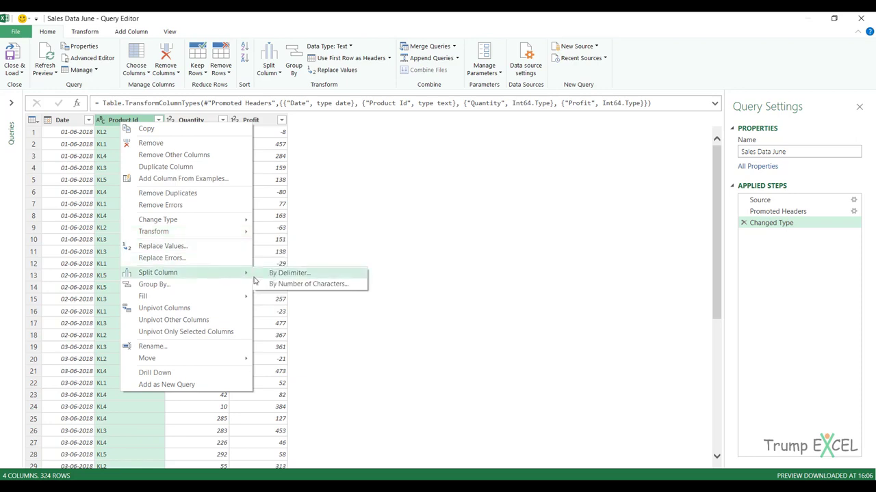
click(299, 286)
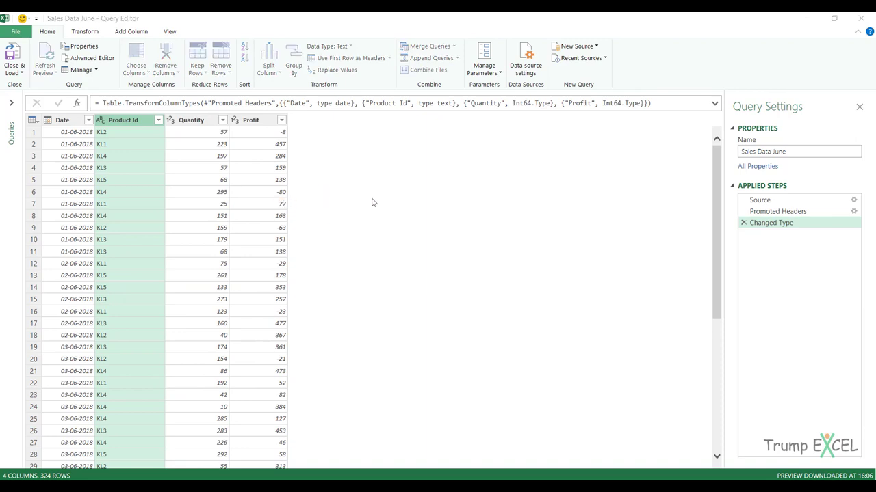
click(291, 218)
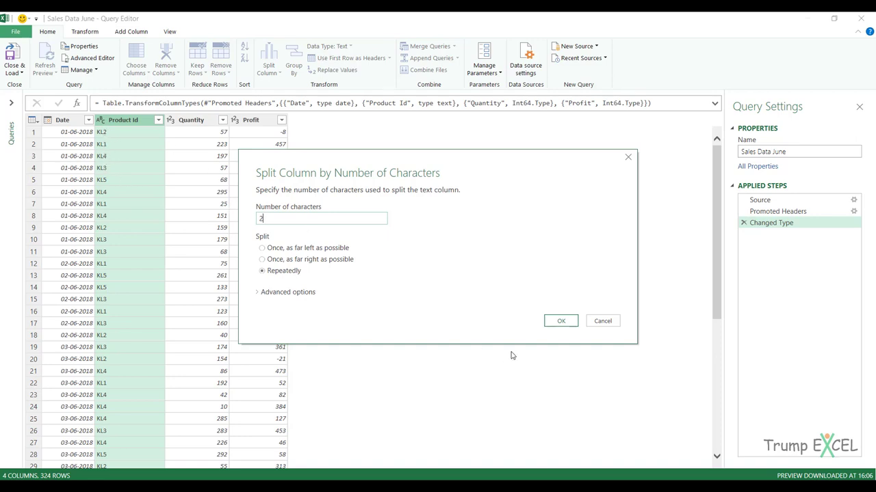
click(548, 324)
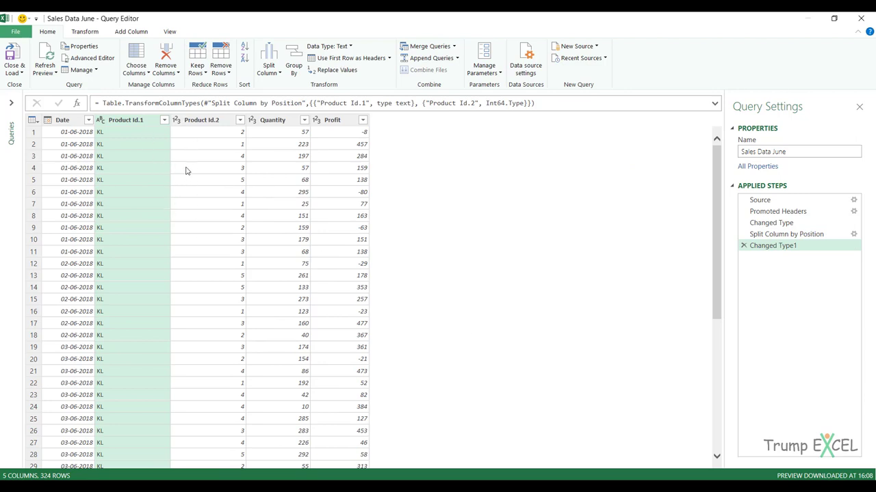
Step: Remove the Product Id.1 column and rename the Product Id.2 column as Product Id
right_click(130, 121)
click(159, 142)
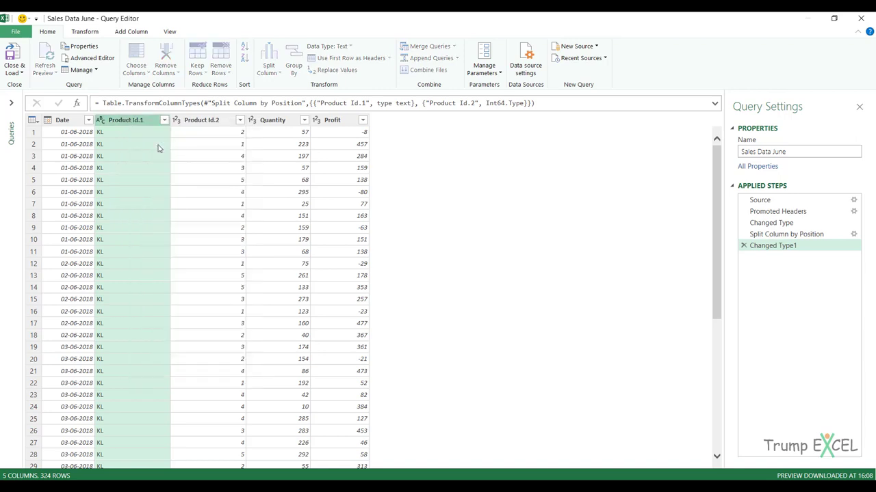
double_click(140, 125)
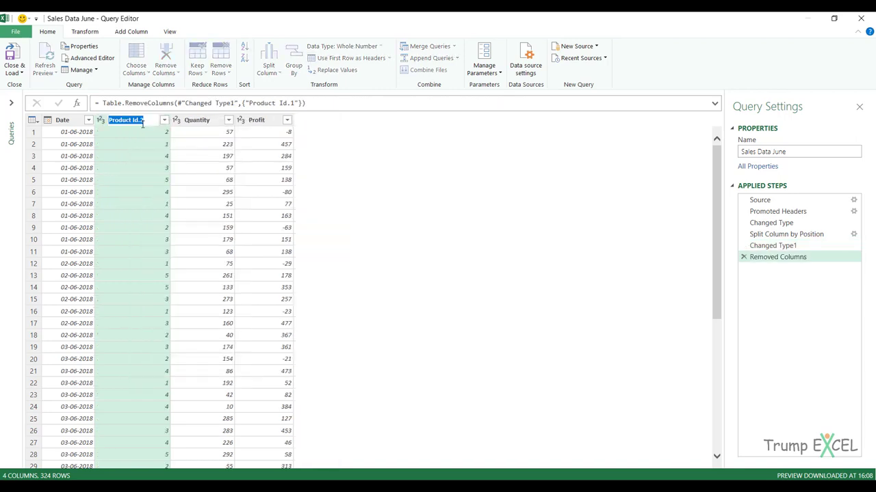
click(143, 124)
key(Return)
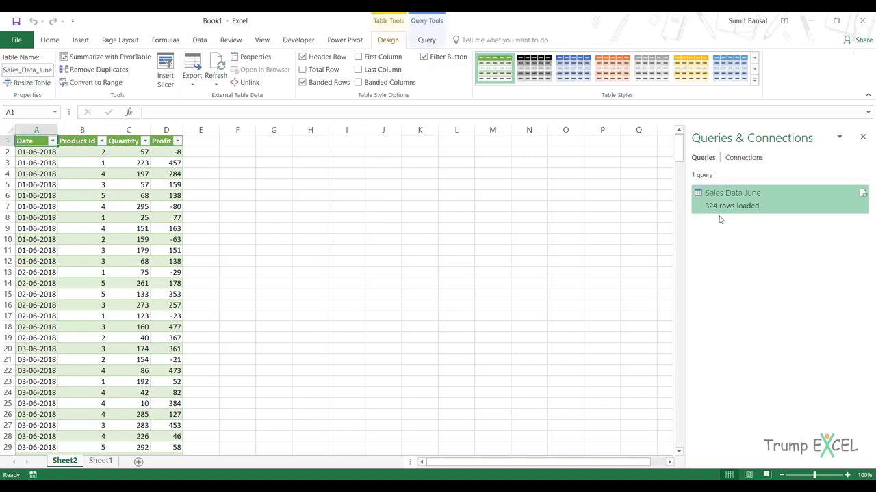
Step: Reopen the Sales Data June query for editing and change its source file to Sales Data July.csv
mouse_move(725, 198)
double_click(743, 200)
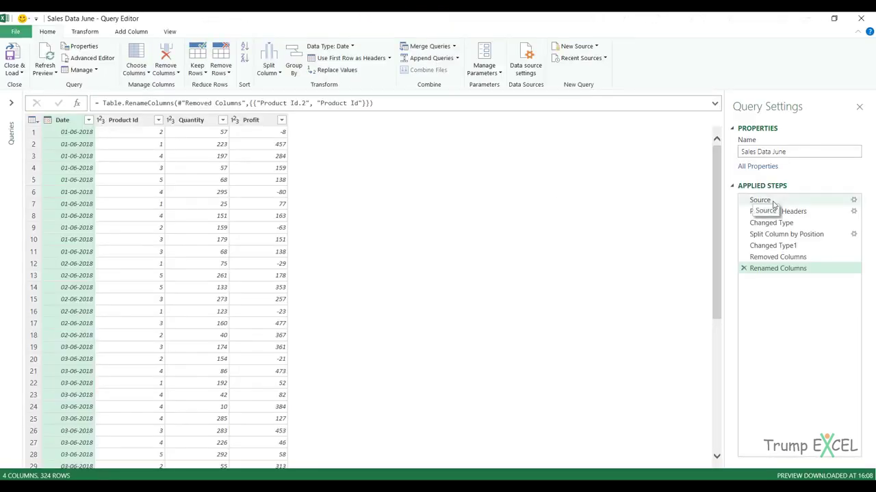
click(766, 199)
click(853, 201)
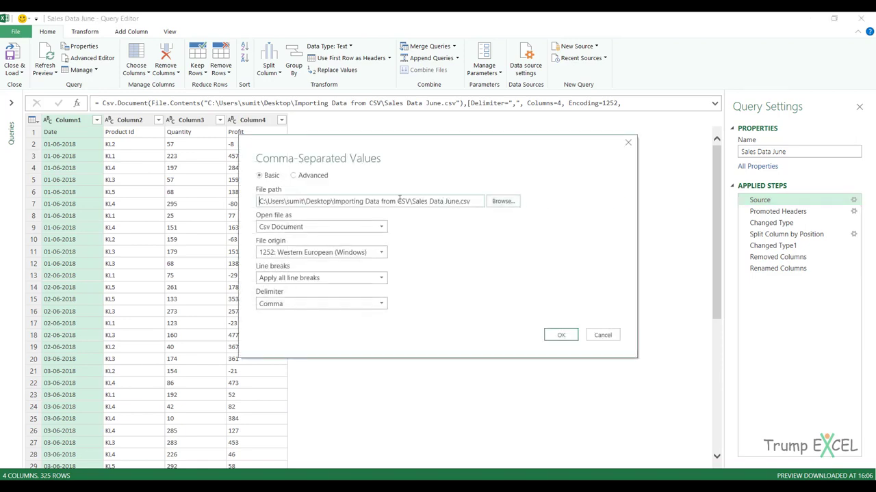
click(506, 201)
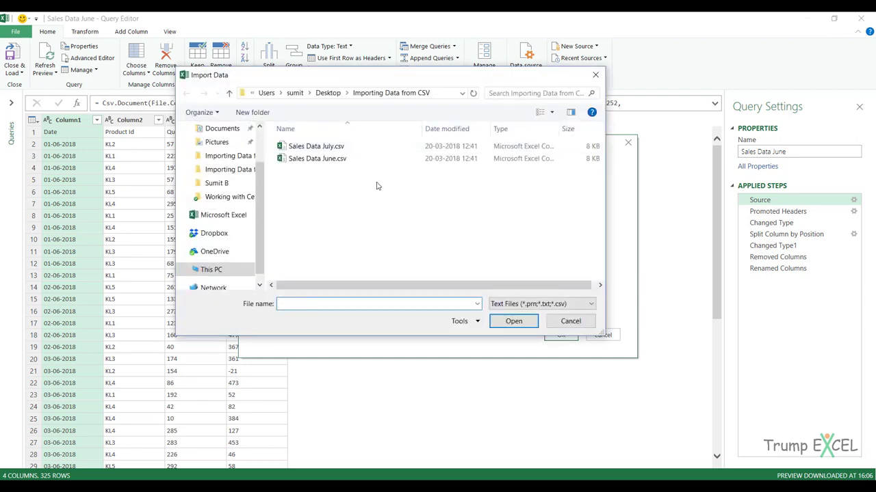
click(316, 146)
click(525, 327)
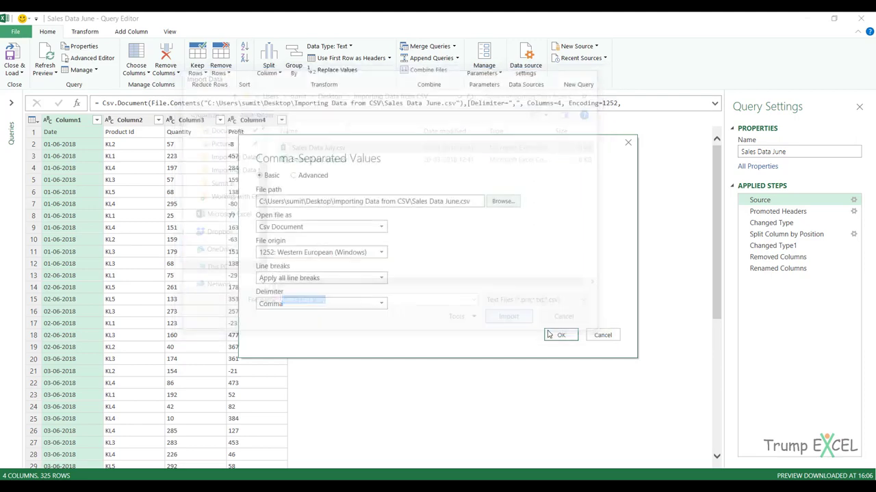
click(561, 335)
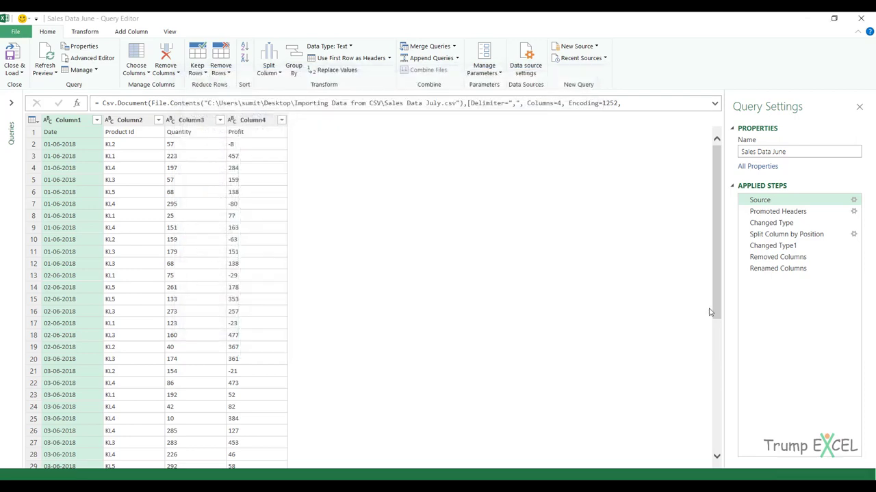
Step: View the data at the Renamed Columns step and load the updated query into the worksheet
click(780, 269)
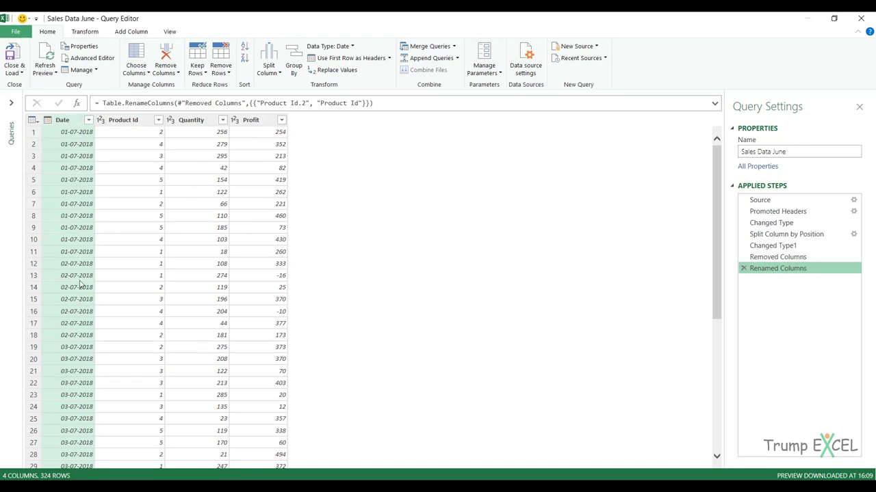
click(15, 54)
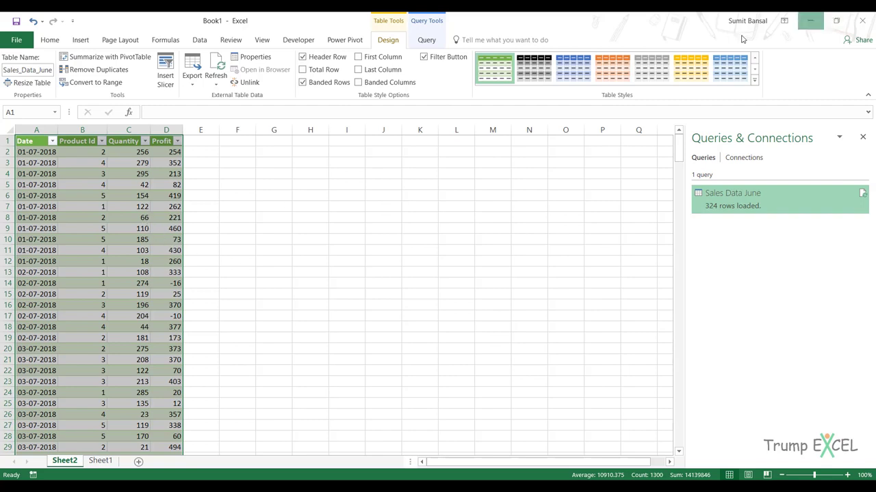
Step: Minimize the workbook and open Sales Data July.csv from the Importing Data from CSV folder on the desktop
click(810, 21)
click(19, 310)
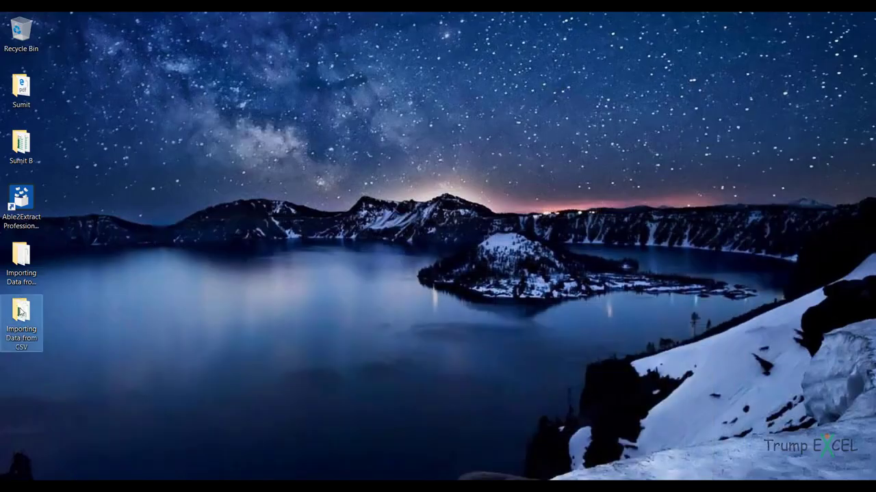
double_click(18, 310)
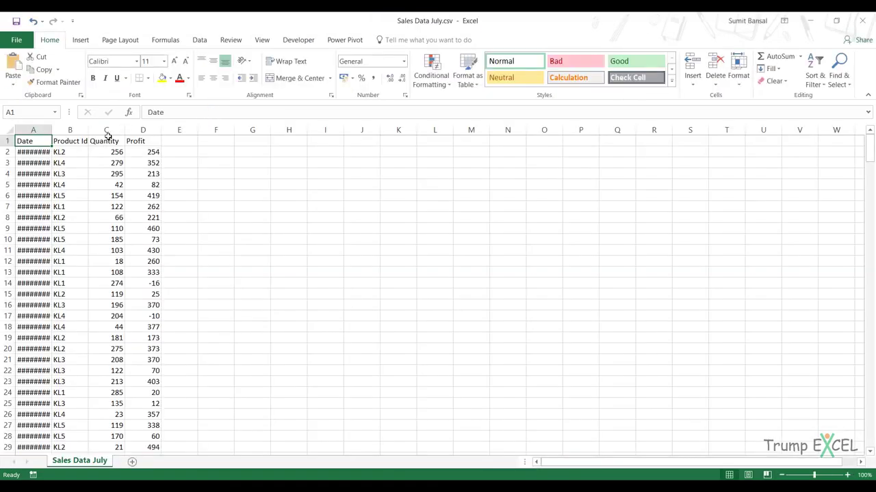
Step: Change the Product Id values in cells B2 and B3 of the July CSV to KL1
double_click(76, 153)
key(BackSpace)
text(1)
key(Return)
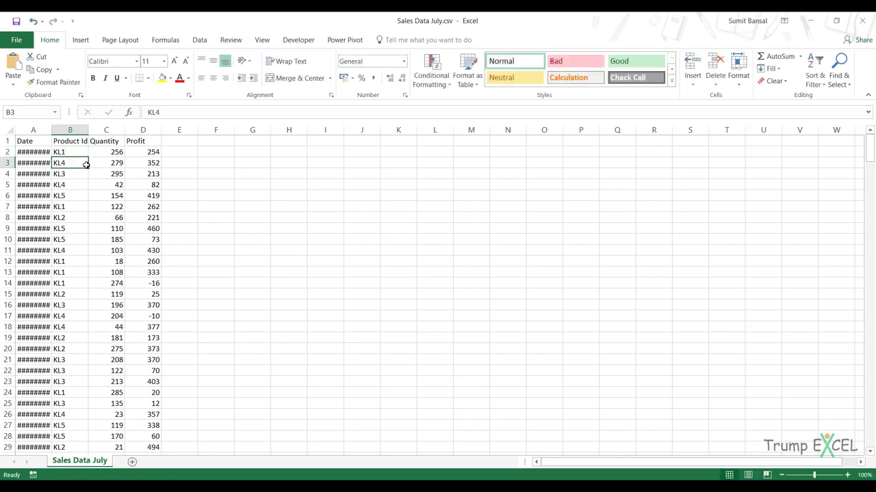
key(BackSpace)
key(Escape)
key(F2)
key(BackSpace)
text(1)
key(Return)
Step: Change the Product Id in cell B4 of the July CSV to KL1
key(F2)
key(BackSpace)
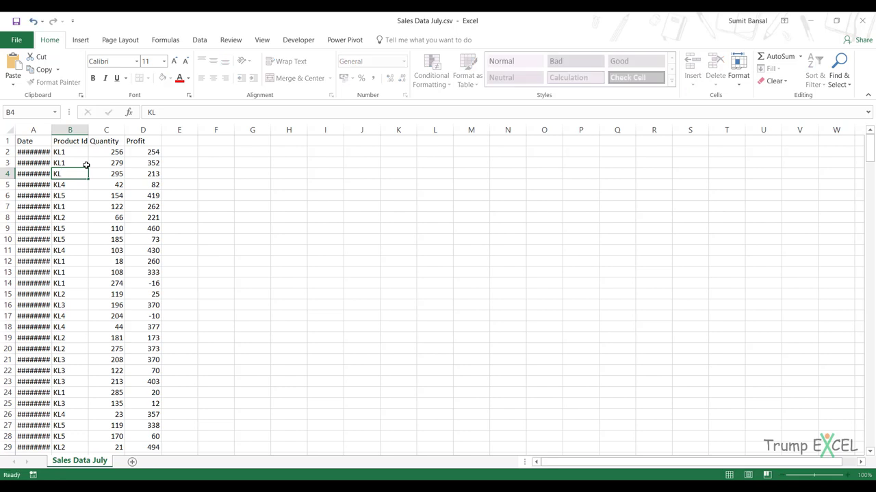
key(Return)
key(Up)
key(F2)
text(1)
key(Return)
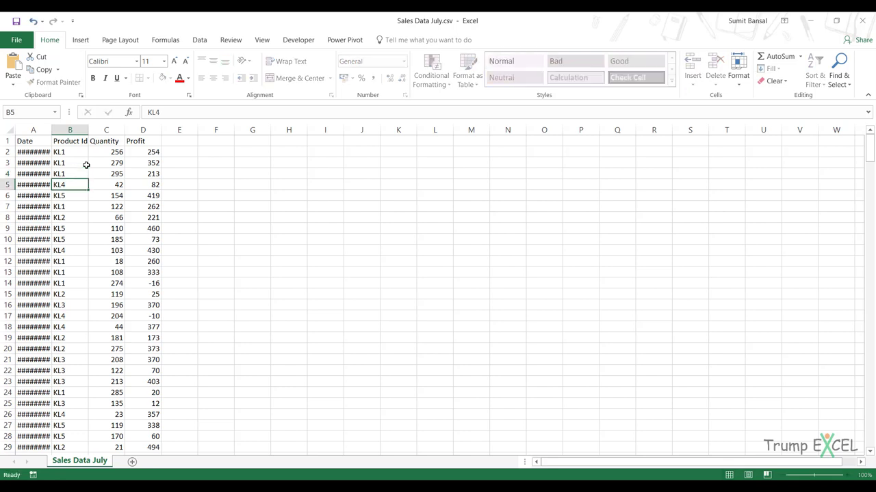
Step: Change the Product Id values in cells B5 and B6 of the July CSV to KL1
key(F2)
key(BackSpace)
text(1)
key(Return)
key(F2)
key(BackSpace)
text(1)
key(Return)
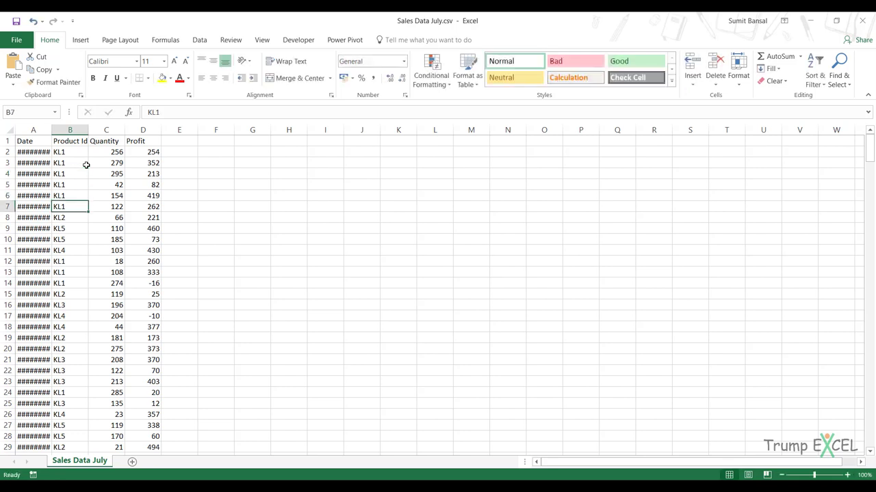
Step: Change the Product Id in cell B8 of the July CSV to KL1
key(F2)
key(Escape)
key(Down)
key(F2)
key(BackSpace)
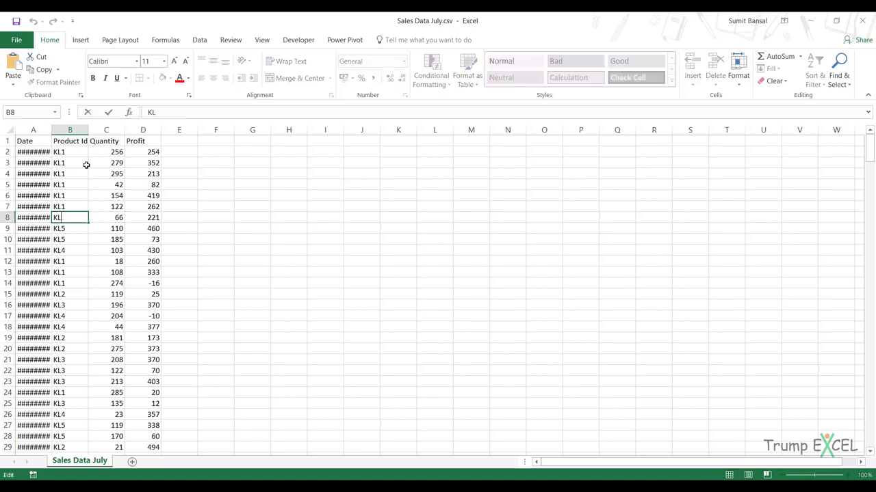
text(1)
key(Return)
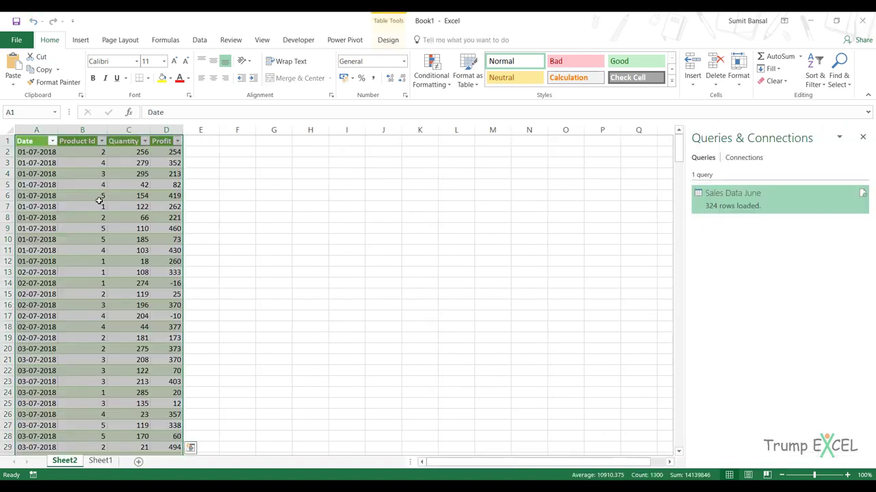
Step: Refresh the query table on Sheet2 of Book1 from the edited CSV and select Product Id cells B2 to B8
right_click(125, 198)
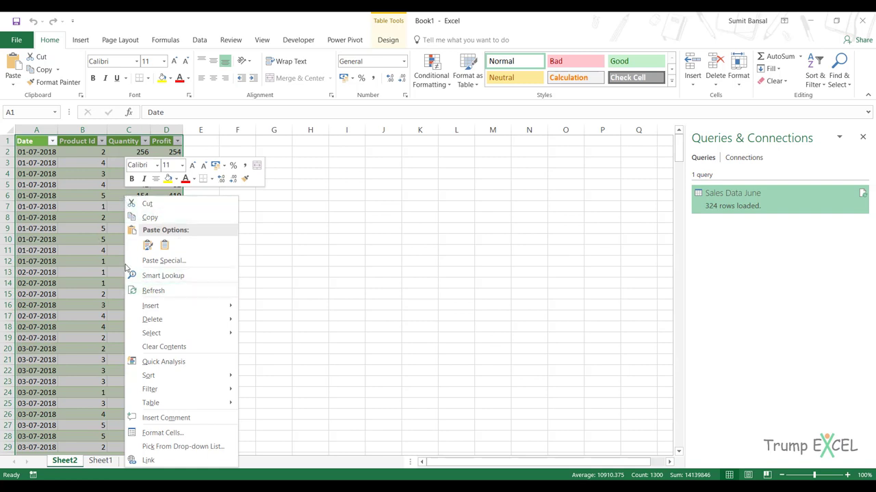
click(165, 291)
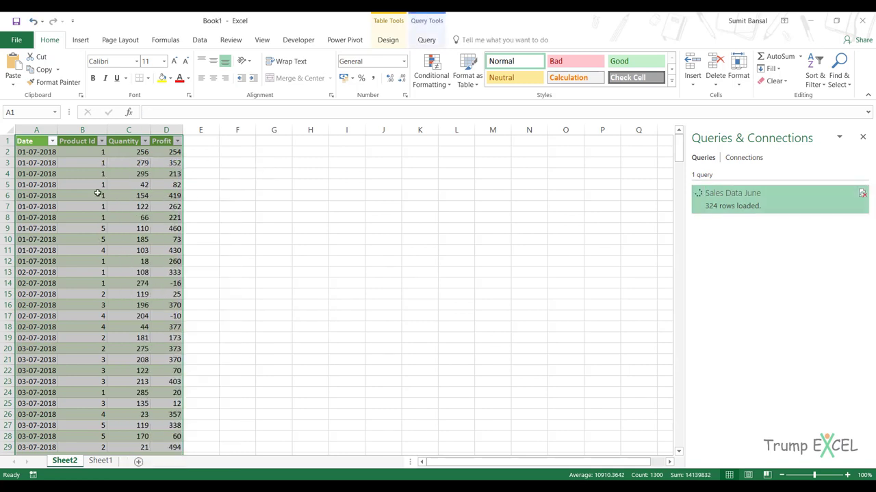
drag(87, 153, 85, 216)
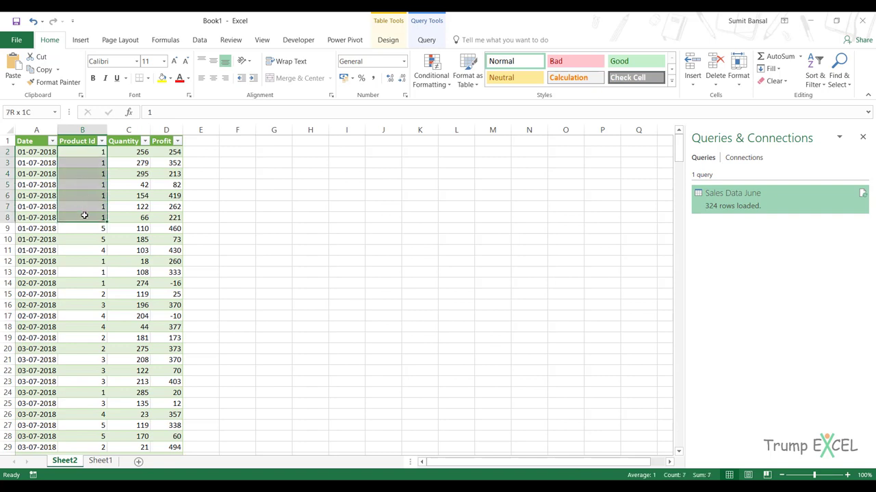